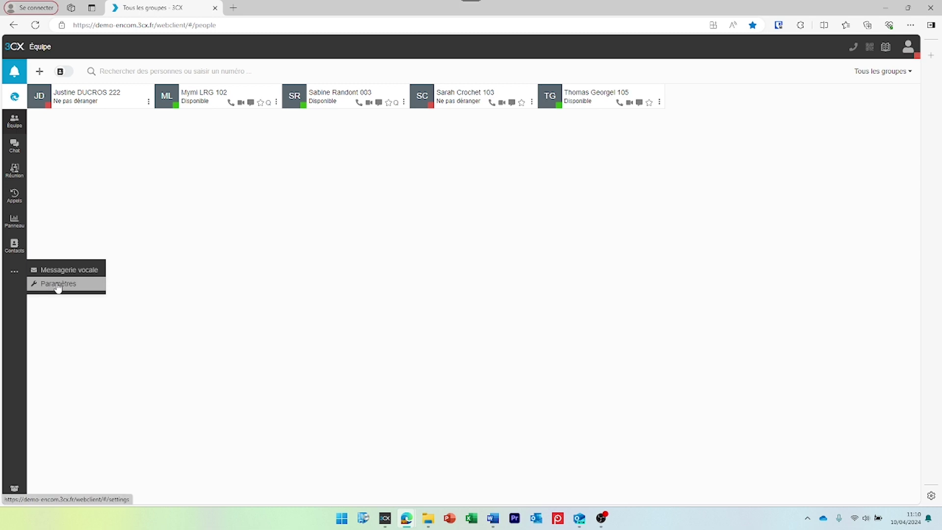
- In Paramètres > BLF, set key 1's type to BLF monitoring extension 003
left_click(76, 285)
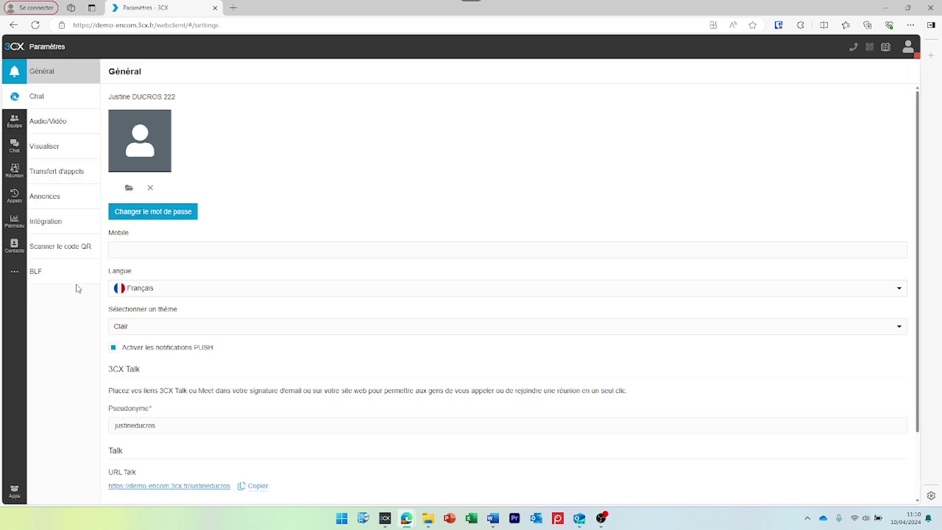
left_click(50, 278)
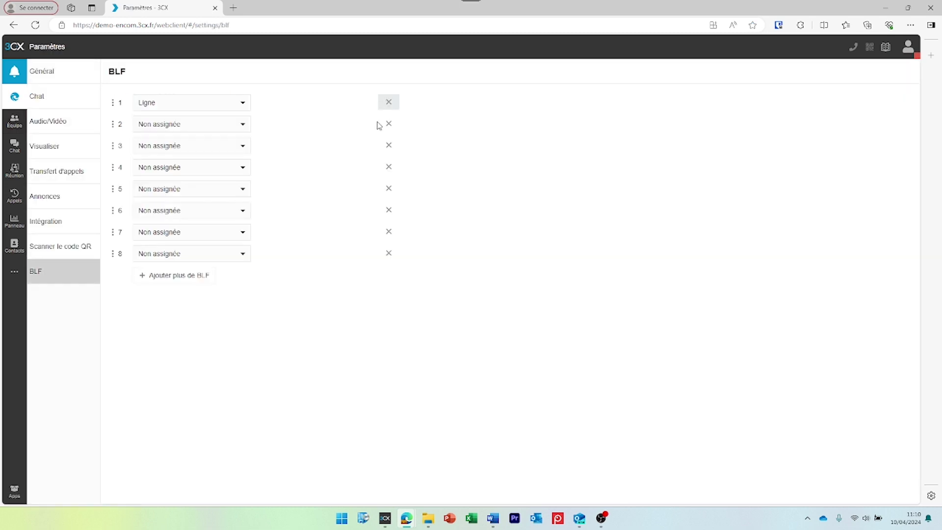
left_click(201, 105)
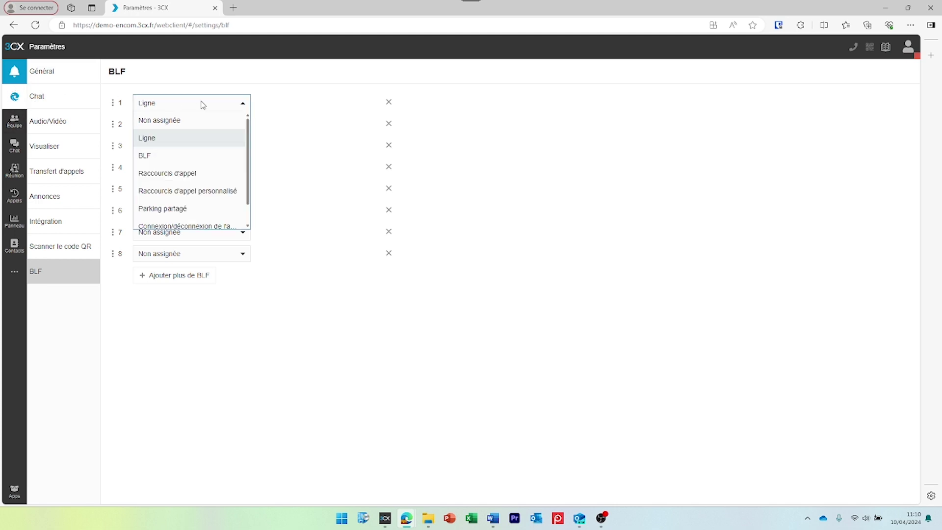
left_click(210, 121)
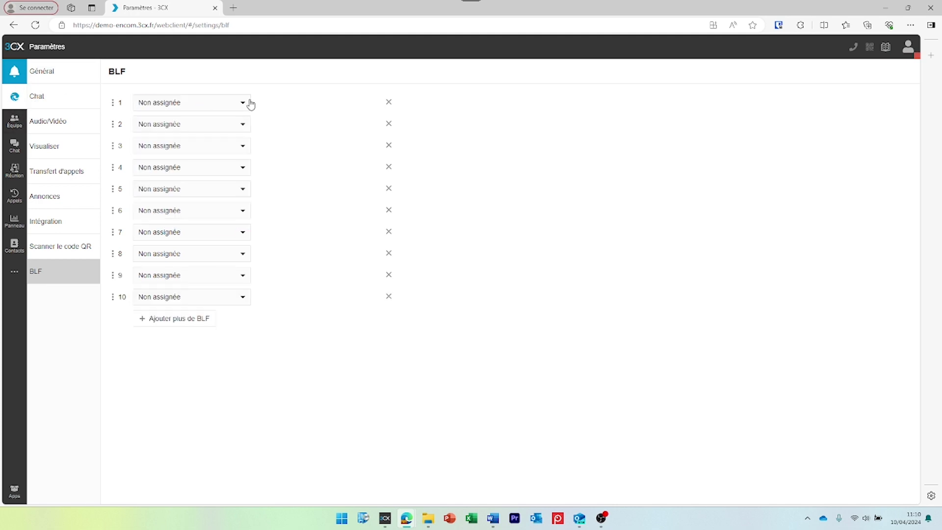
left_click(243, 105)
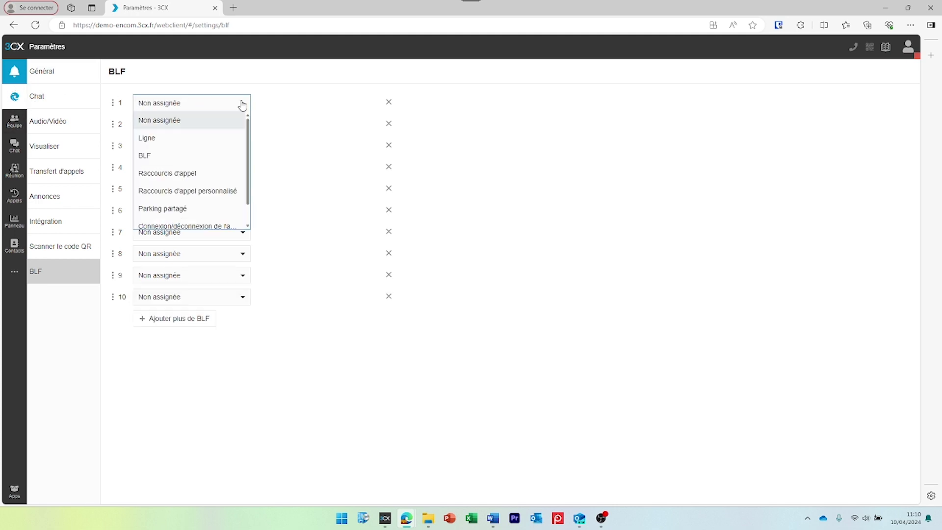
left_click(218, 157)
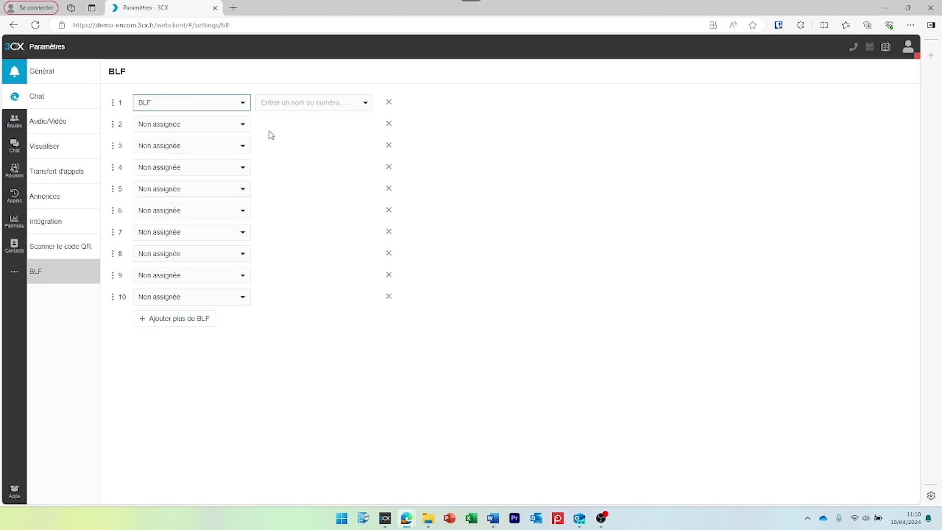
left_click(320, 104)
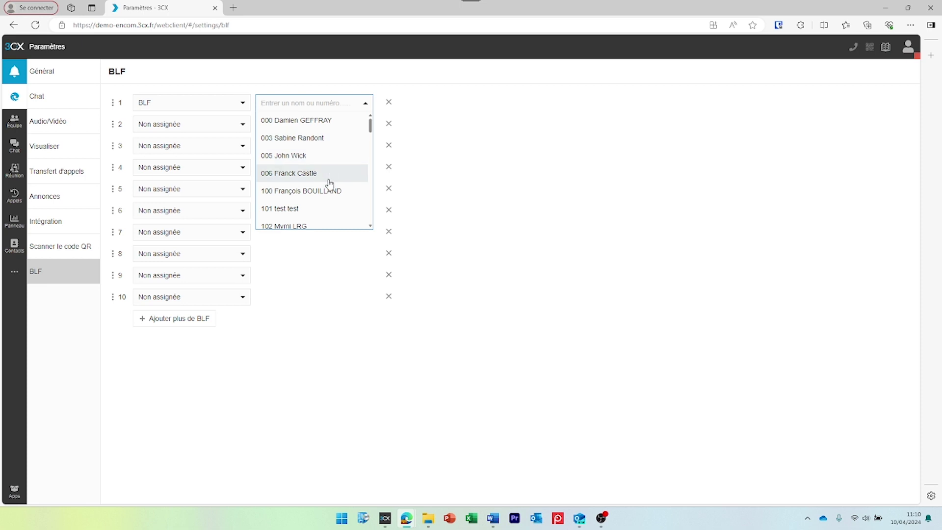
scroll(328, 182, "down", 1)
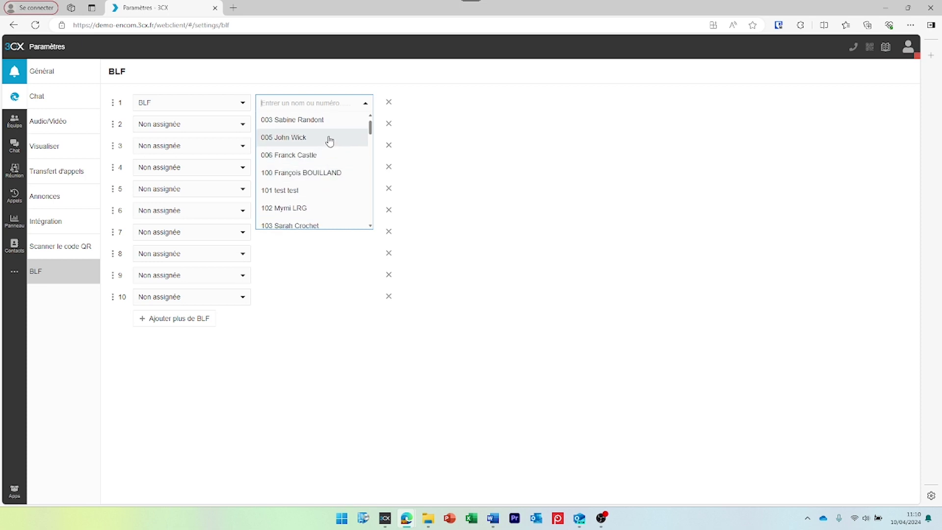
left_click(337, 127)
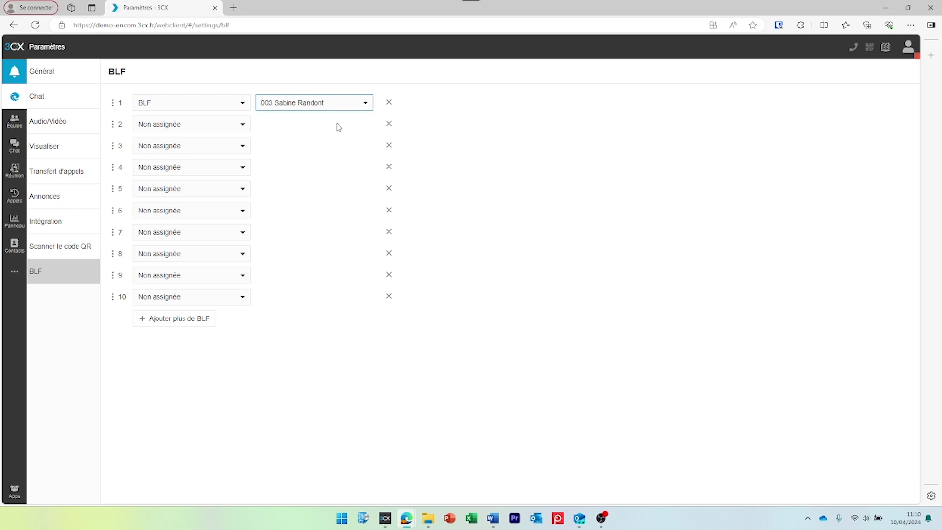
left_click(242, 128)
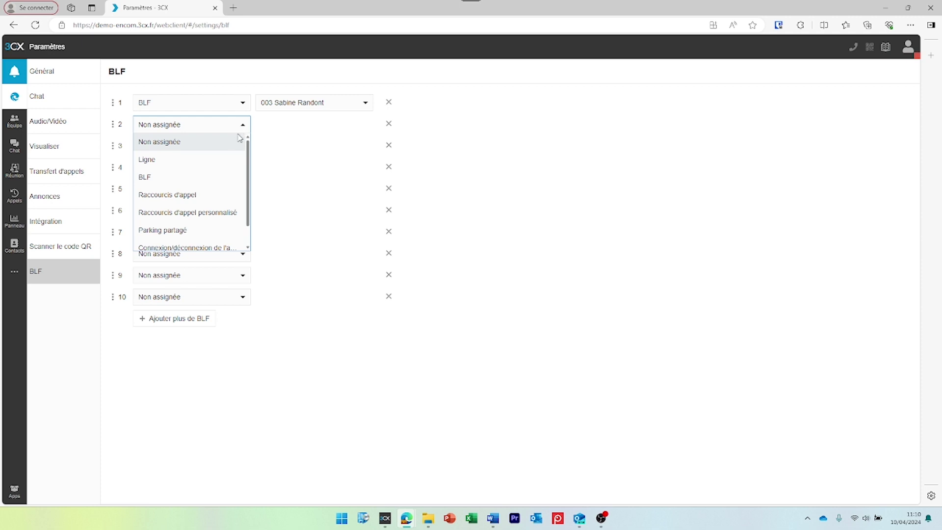
- Make key 2 a Raccourcis d'appel shortcut to extension 102
left_click(220, 196)
left_click(315, 128)
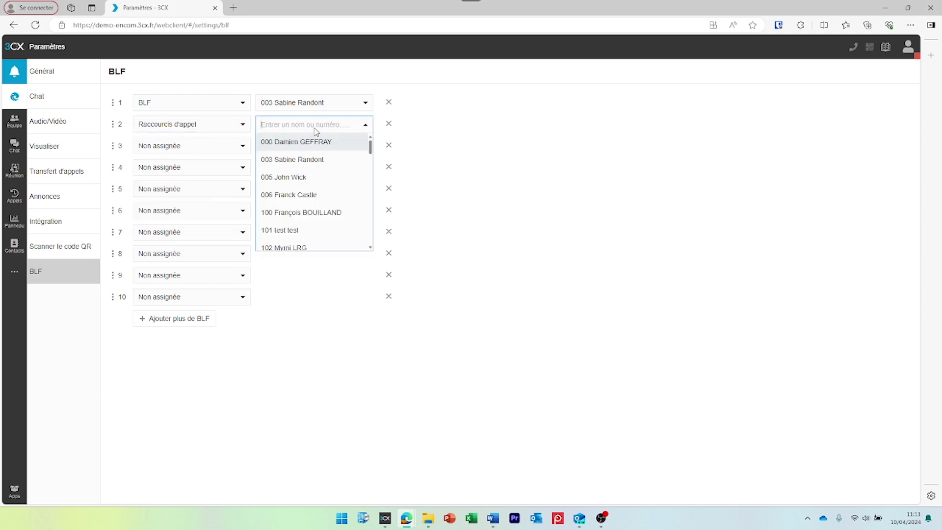
scroll(320, 189, "down", 1)
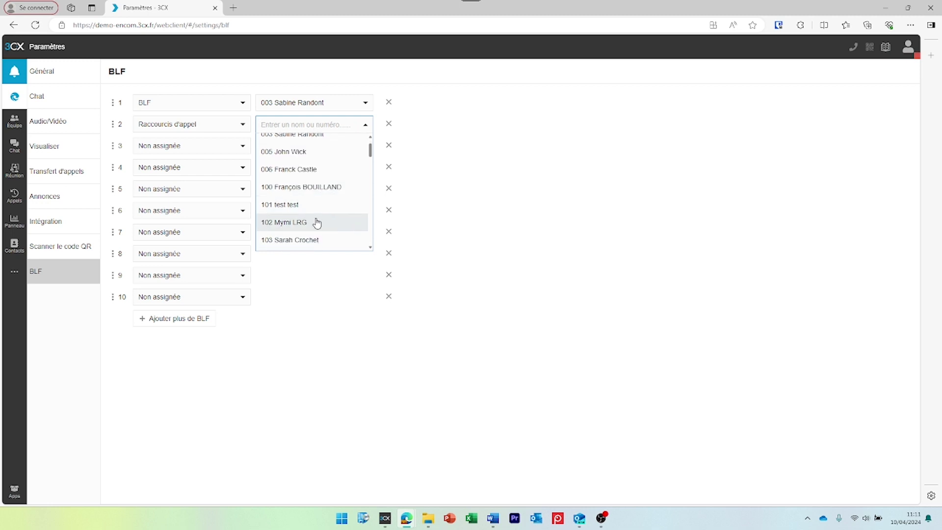
left_click(316, 223)
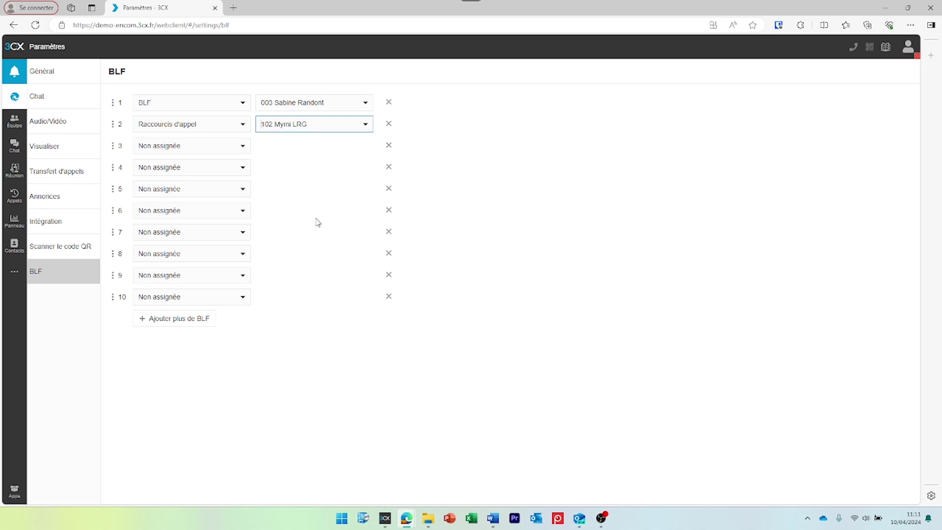
- Make key 3 a Raccourcis d'appel personnalisé shortcut and enter the contact's phone number
left_click(242, 146)
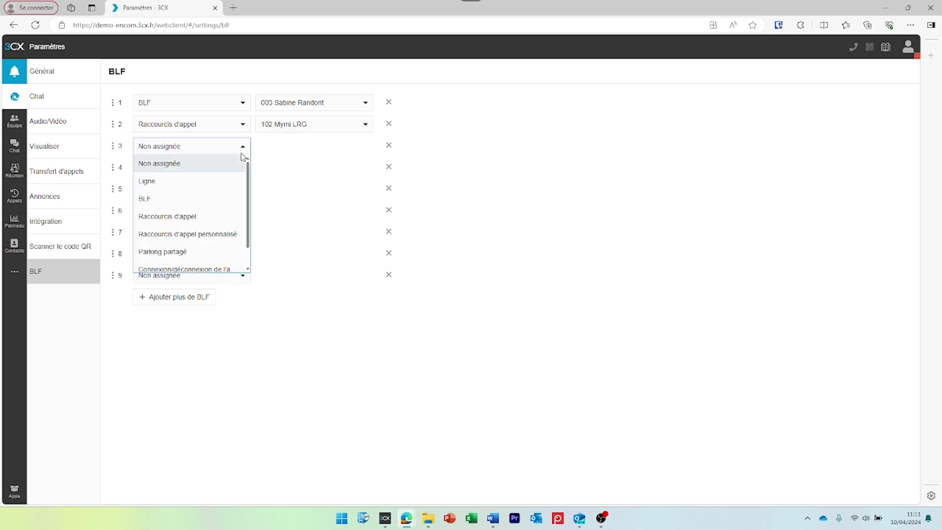
left_click(222, 234)
left_click(304, 149)
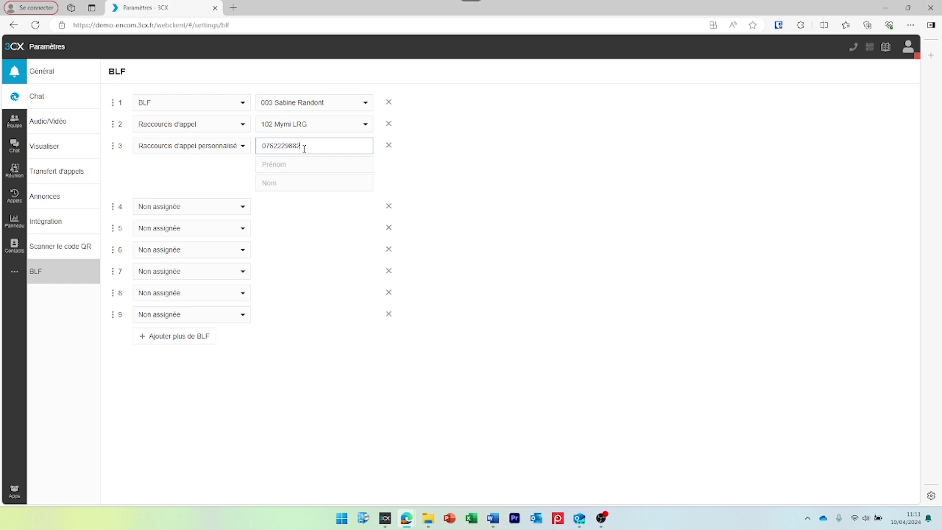
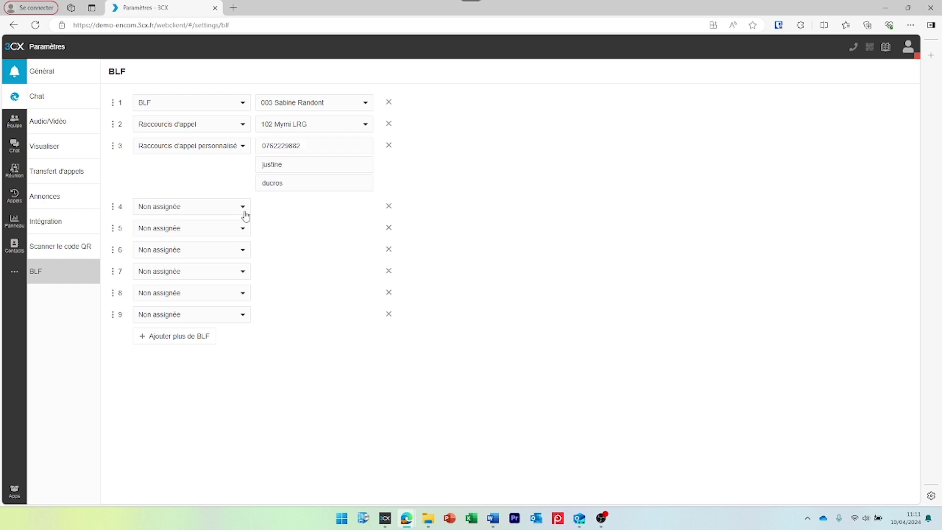
left_click(243, 207)
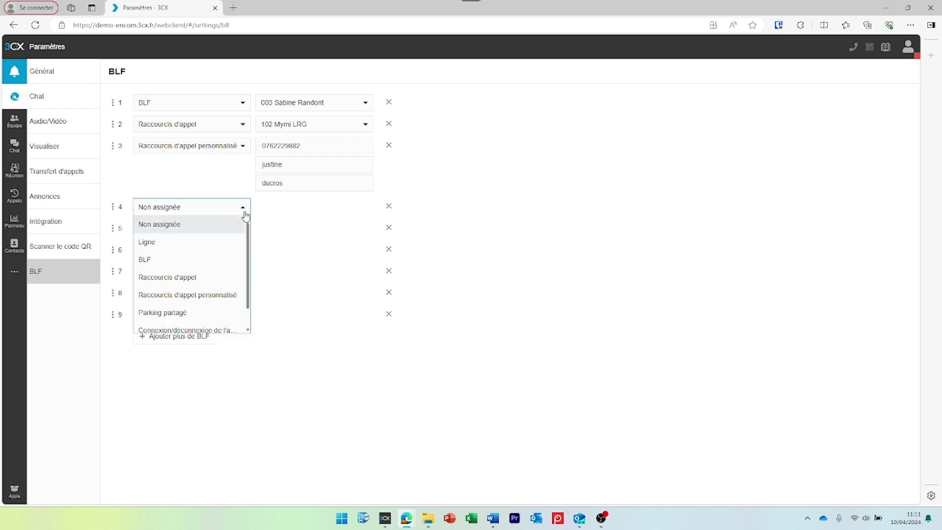
- Set key 4 to Parking partagé using parking slot SP0
left_click(219, 314)
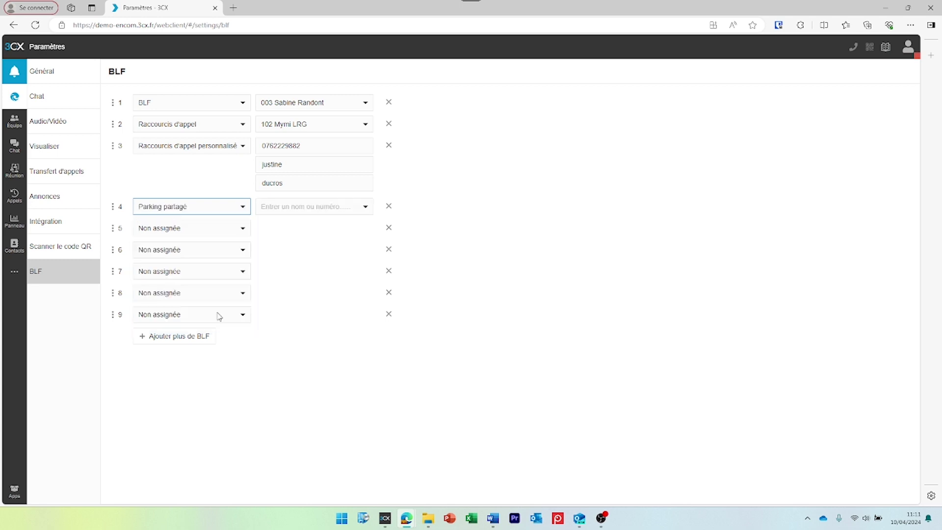
left_click(333, 208)
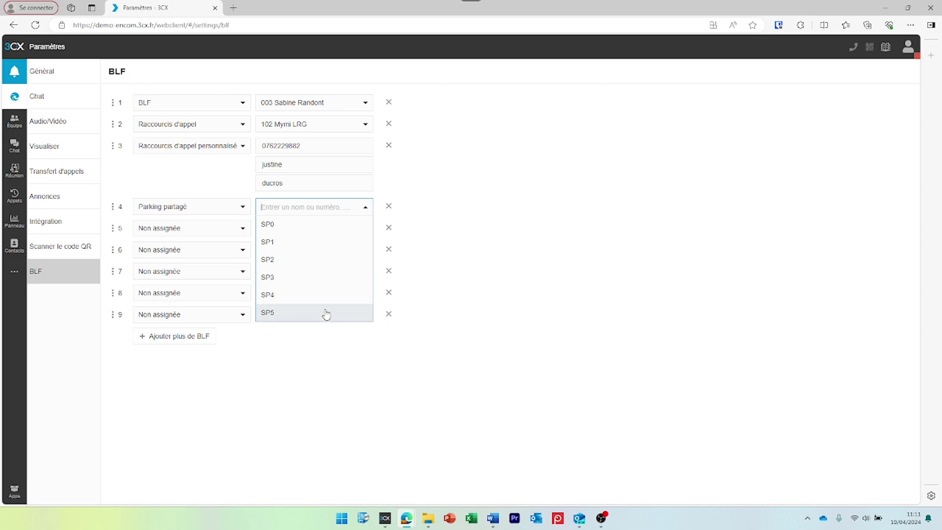
left_click(342, 233)
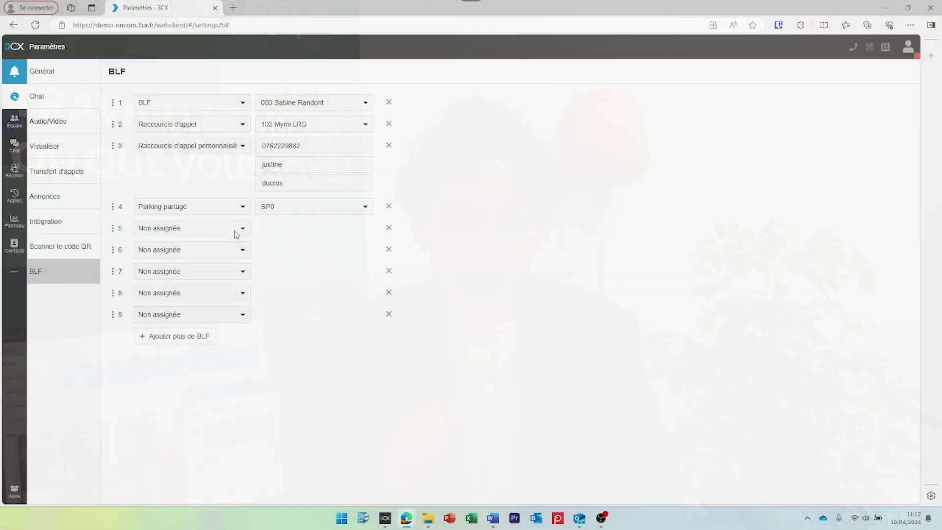
- Set key 5's type to Ligne and key 6's to Connexion/déconnexion de l'agent
left_click(236, 230)
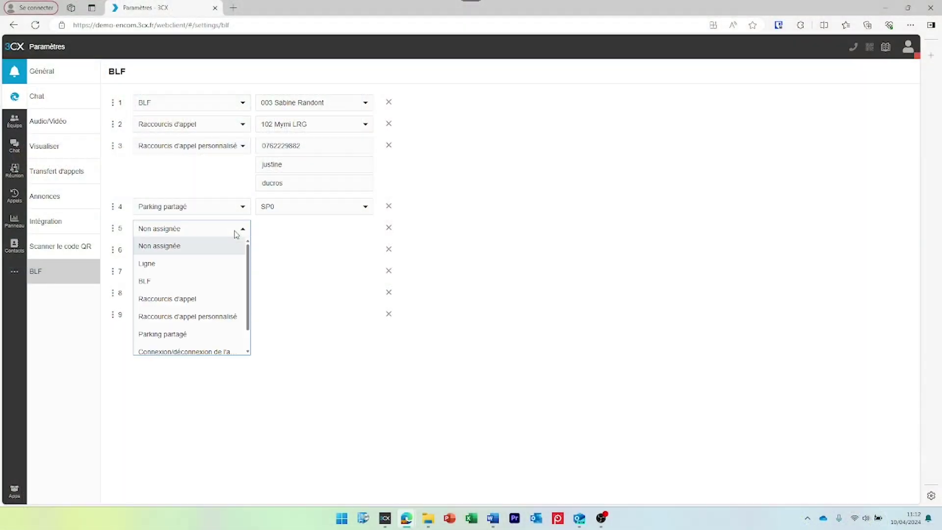
left_click(216, 266)
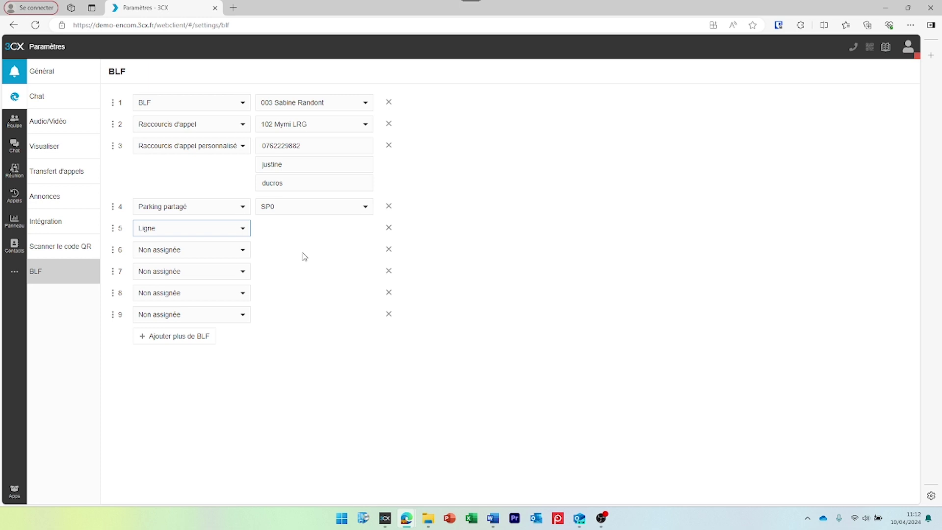
left_click(243, 250)
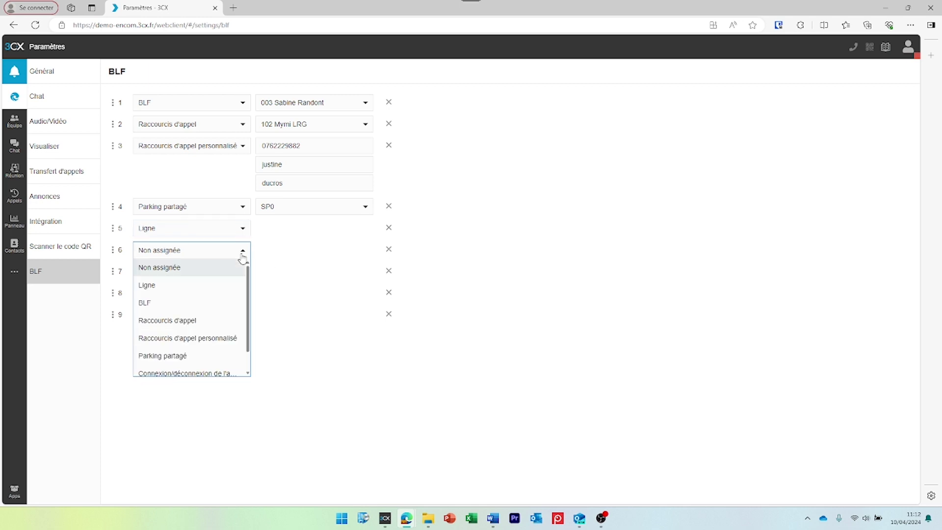
left_click(209, 373)
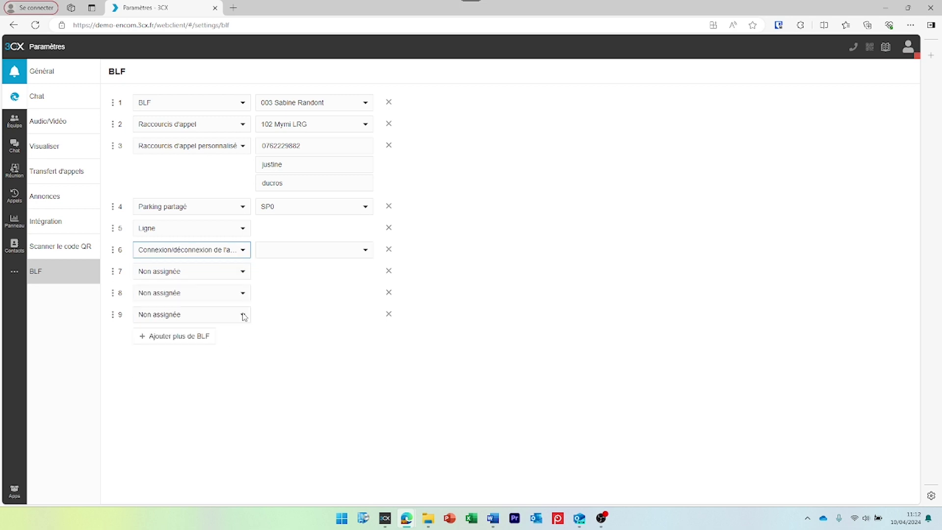
left_click(316, 252)
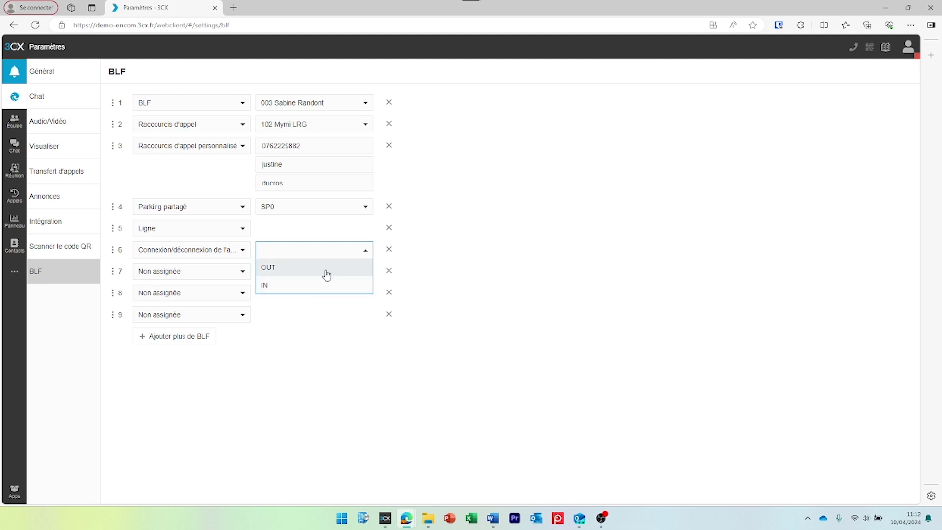
- Make key 7 a Changer de statut key that switches the status to lunch
left_click(241, 274)
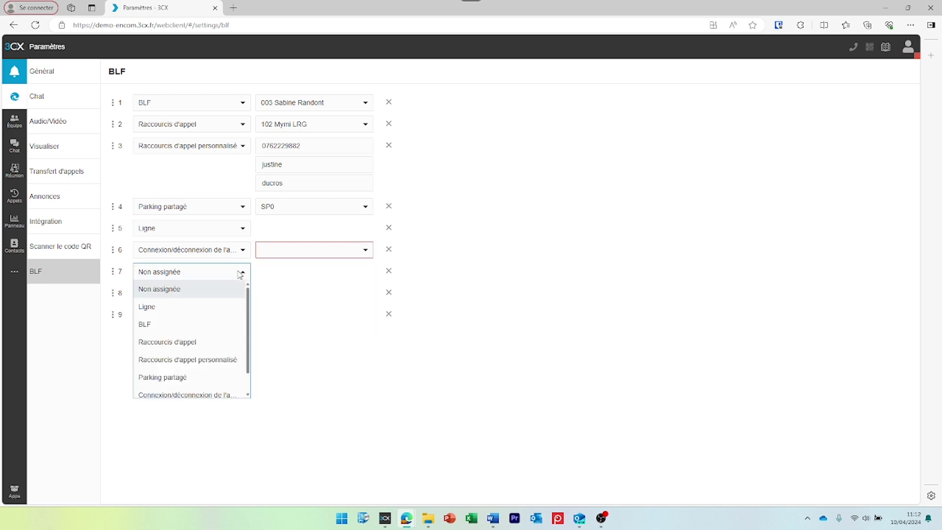
scroll(217, 383, "down", 1)
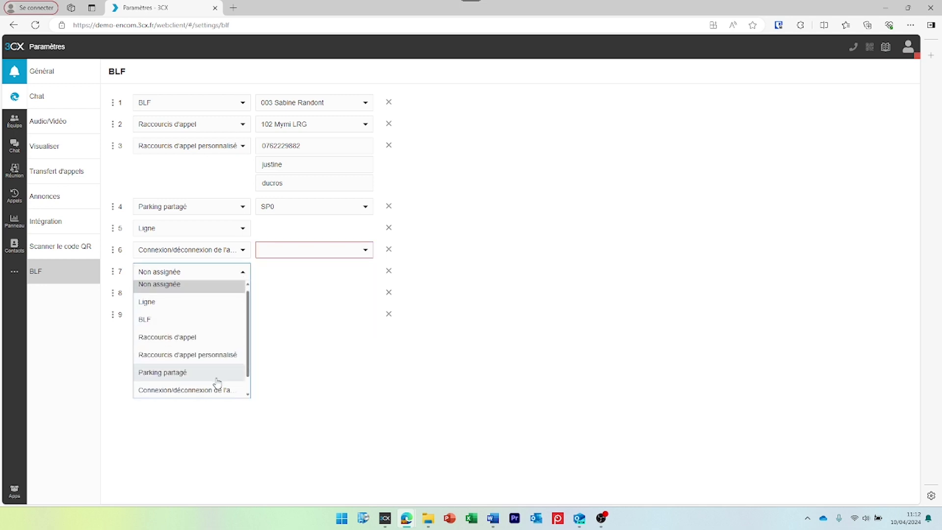
scroll(216, 383, "down", 3)
left_click(206, 392)
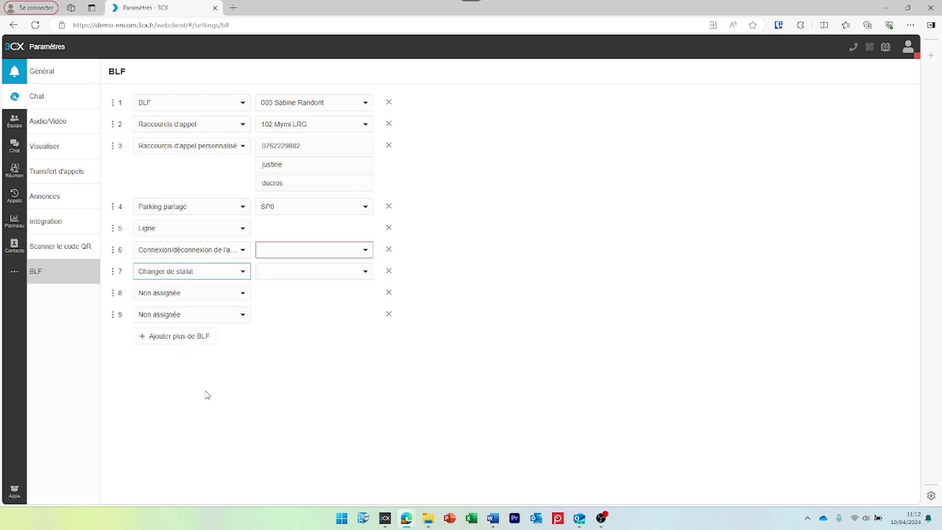
left_click(337, 271)
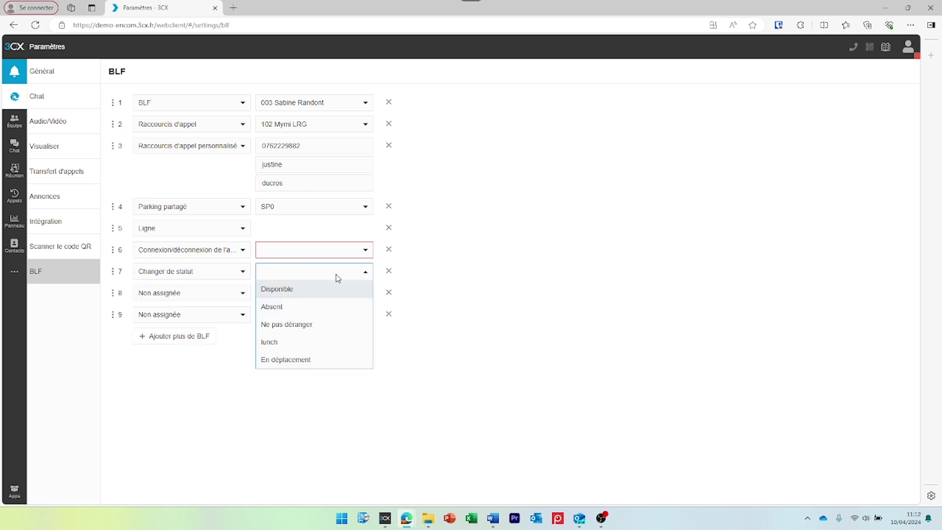
left_click(333, 345)
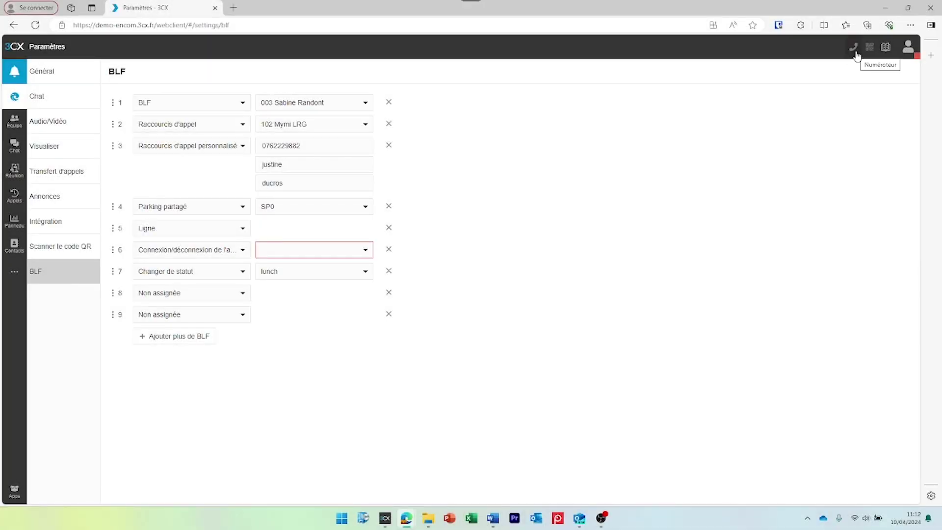
- Open the Numéroteur, expand its BLF key list, and call extension 003 from its key
left_click(855, 52)
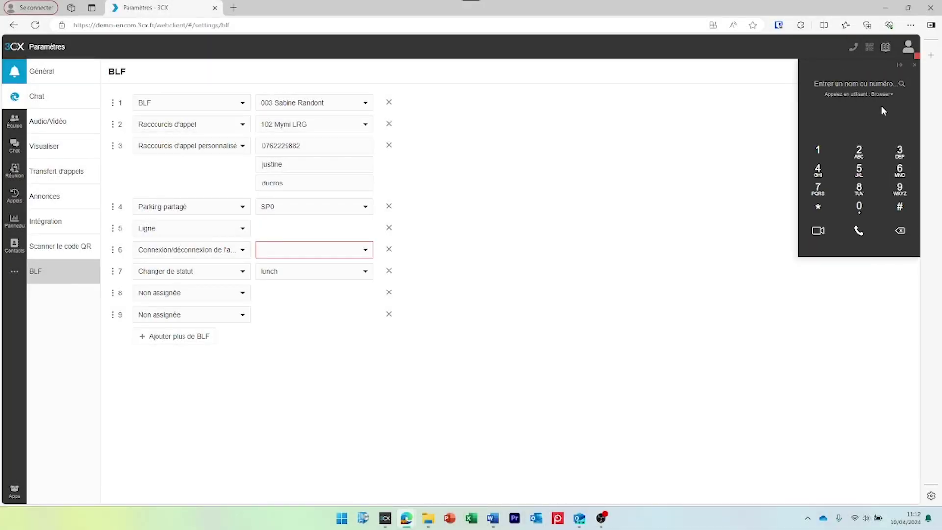
left_click(899, 66)
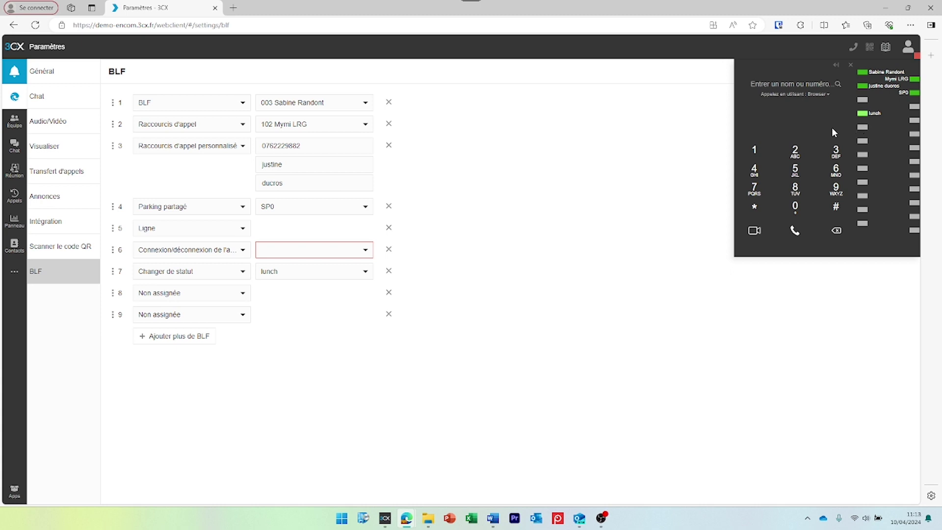
left_click(890, 76)
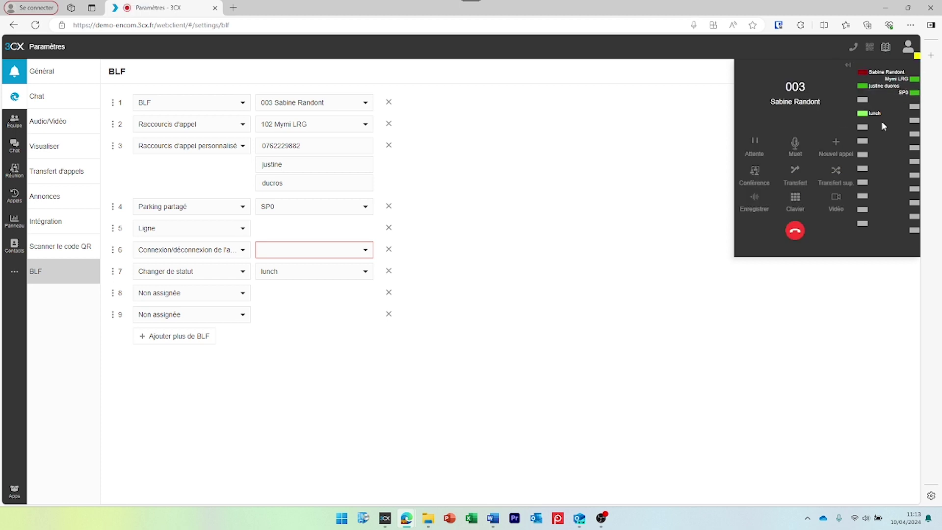